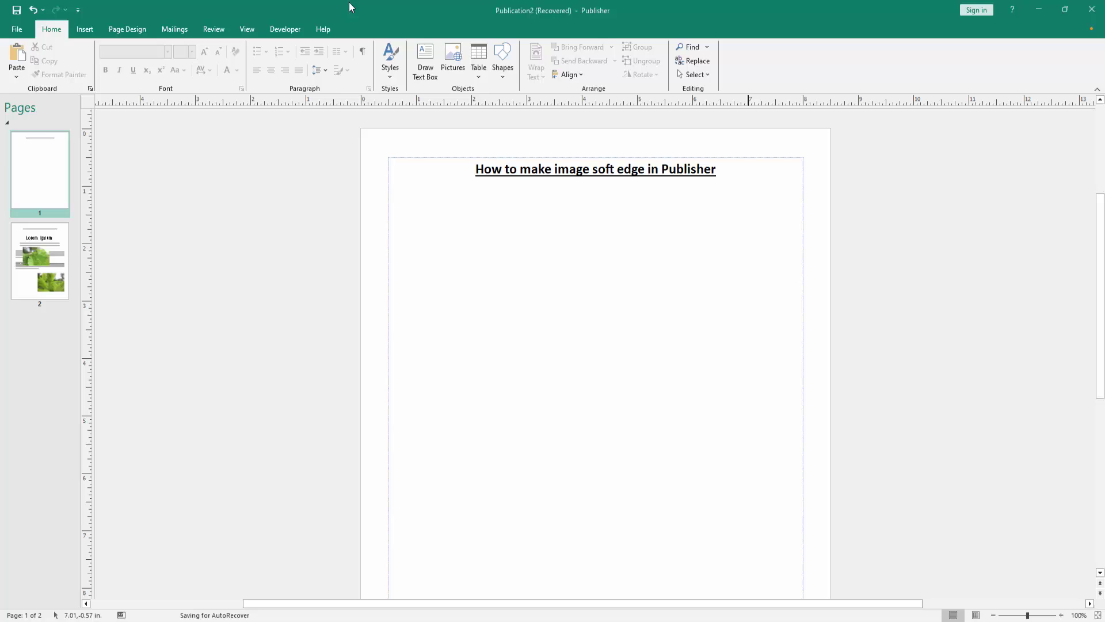
Step: Insert the leafy plant picture IMG_5320 from the picture folder onto the first page
click(85, 28)
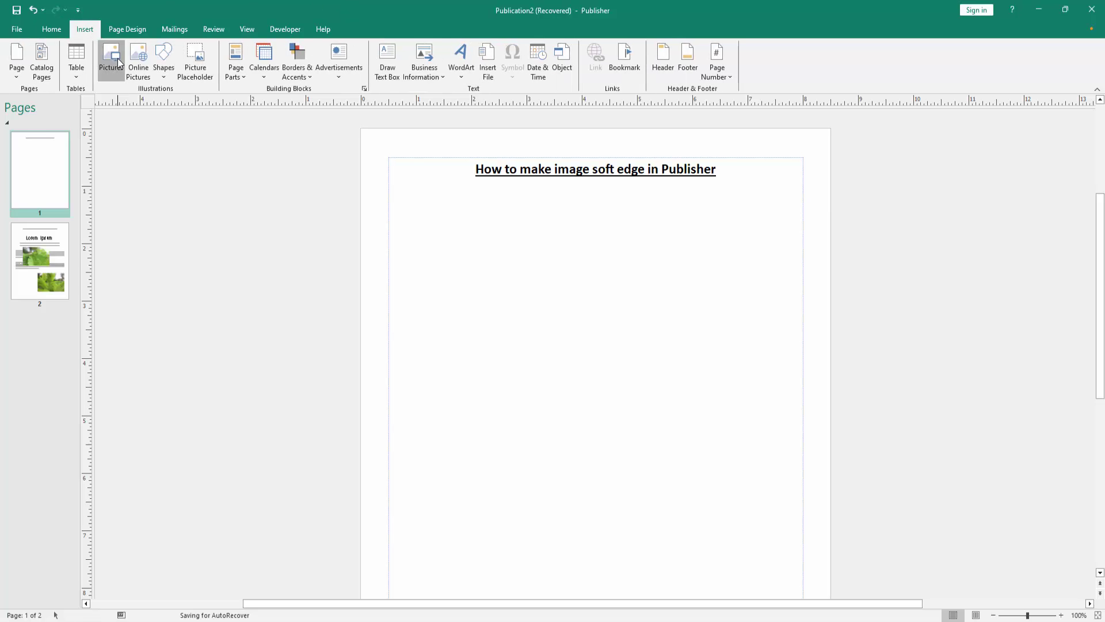
click(118, 58)
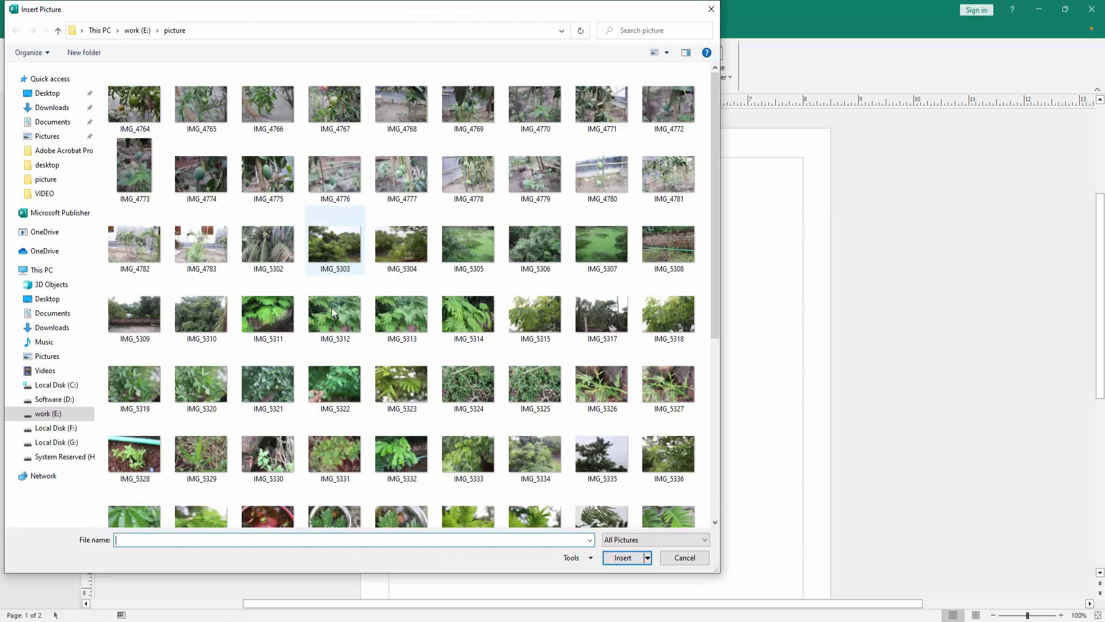
scroll(366, 400, down, 2)
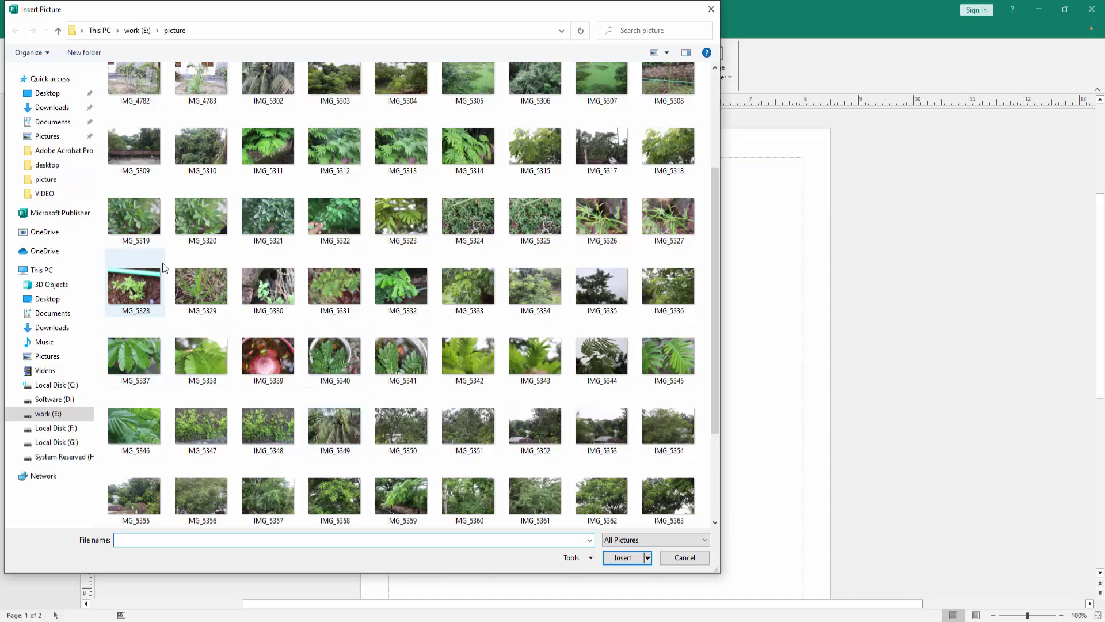
click(198, 208)
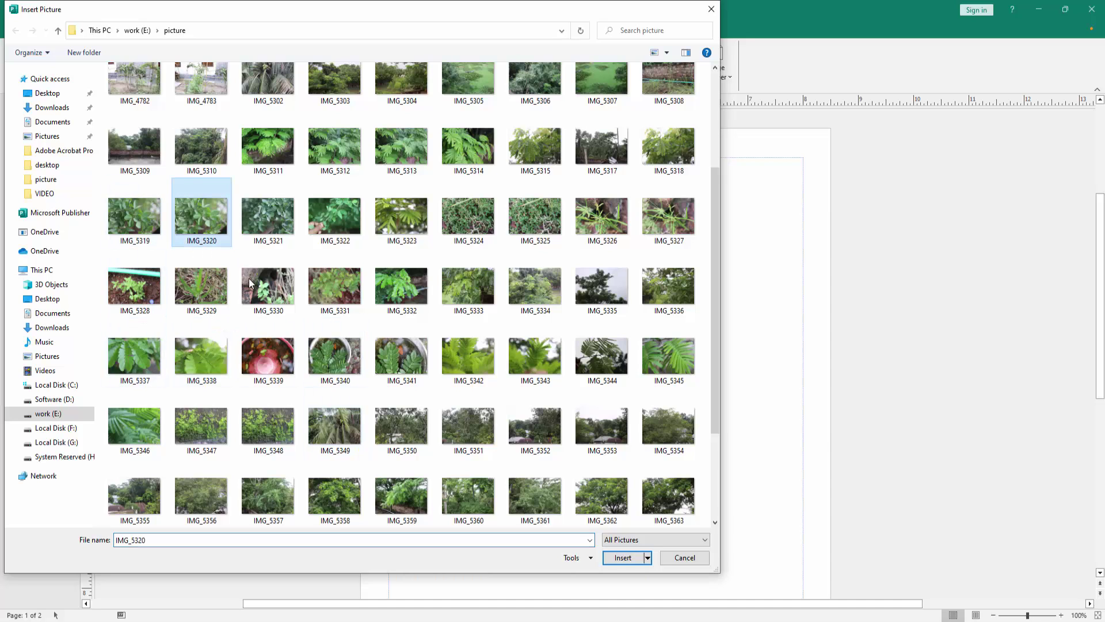
click(625, 557)
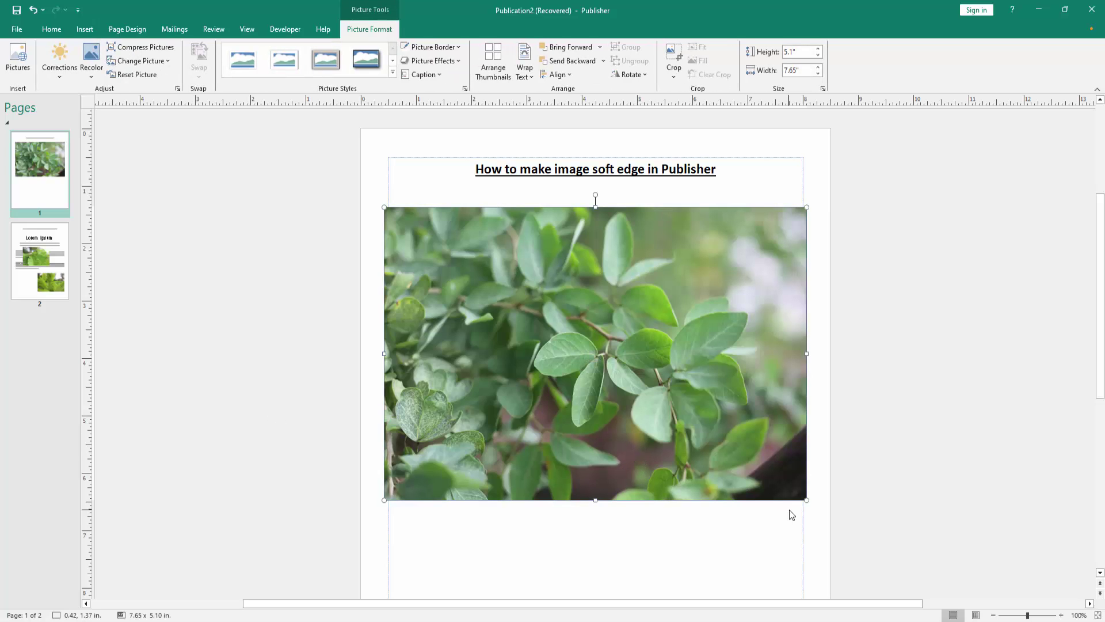
Step: Resize the plant photo to about 6.45 x 4.30 in and center it under the title
mouse_move(806, 499)
mouse_down()
mouse_move(740, 439)
mouse_move(739, 449)
mouse_up()
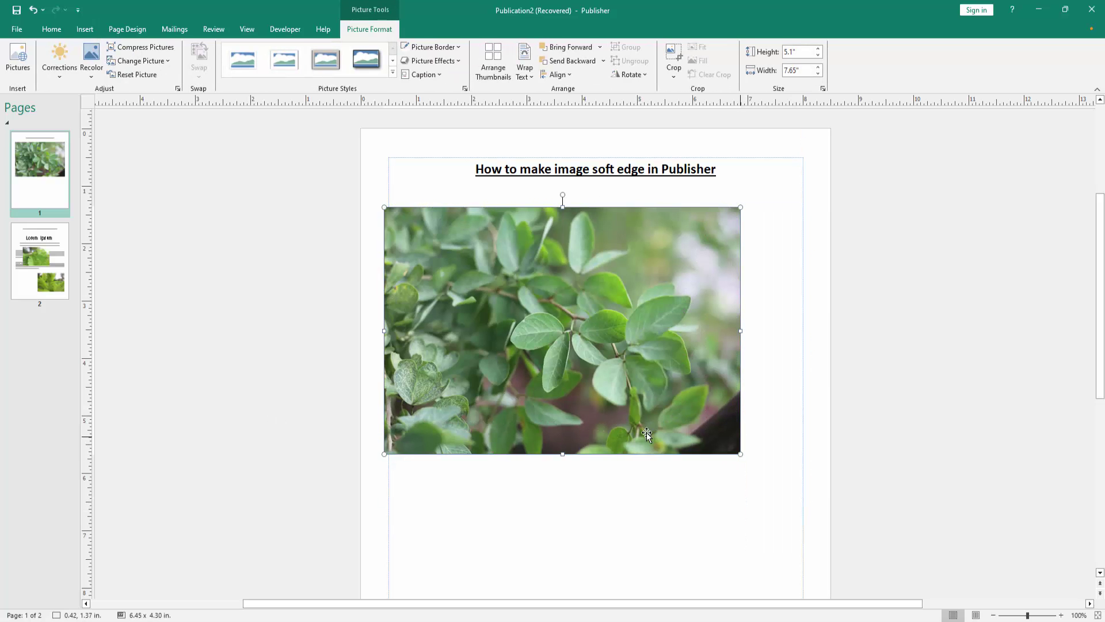
drag(513, 290, 546, 313)
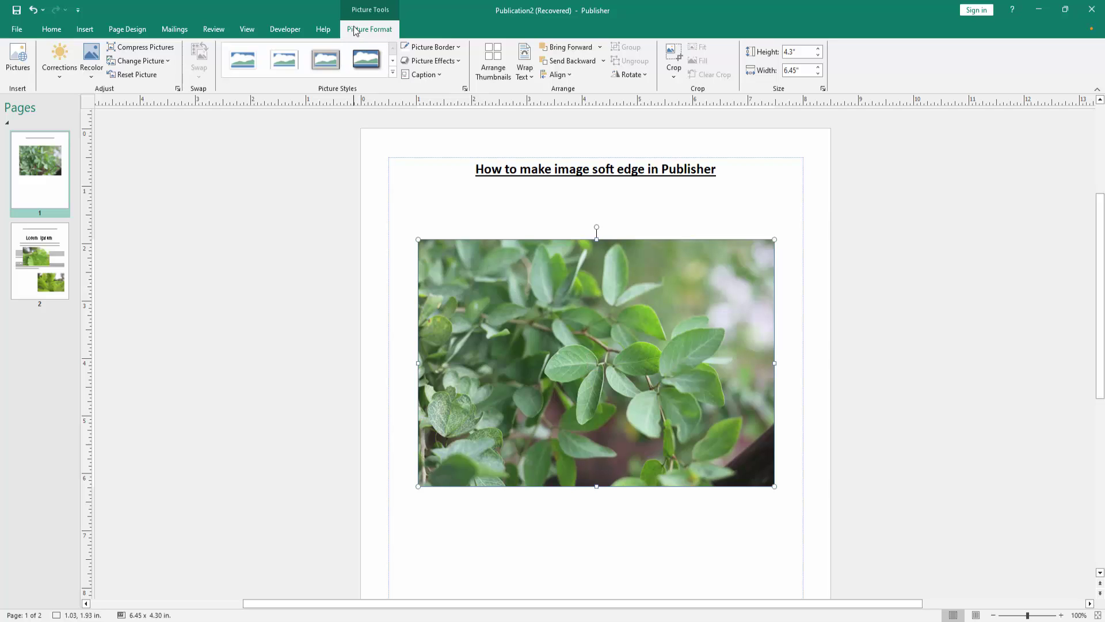
Step: Apply a 10 Point soft edge to the plant photo, check it deselected, then reselect it
click(460, 60)
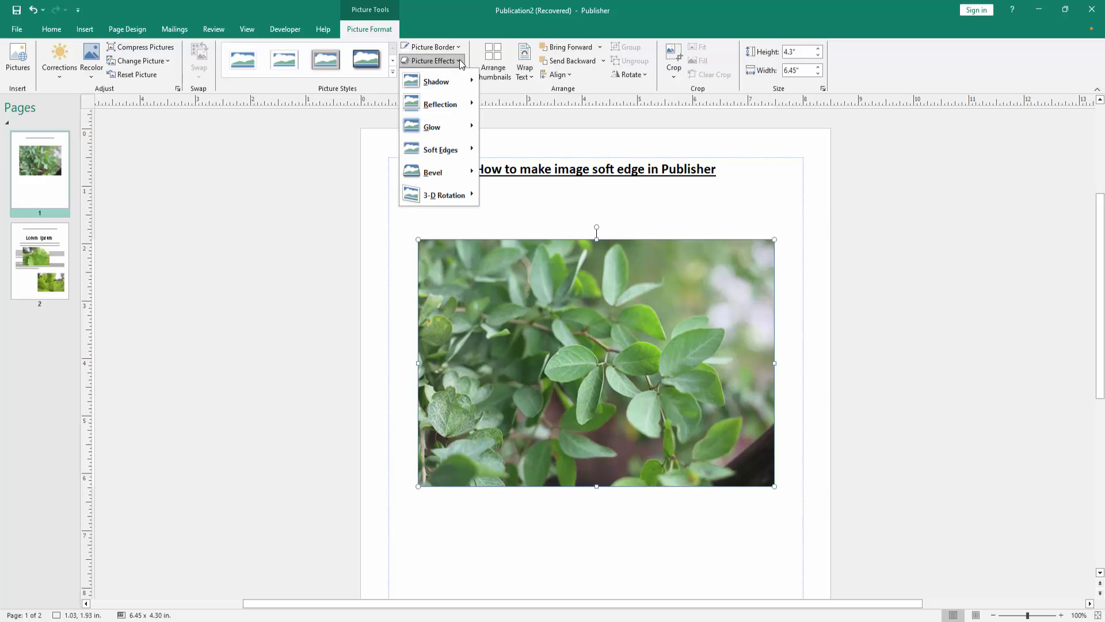
mouse_move(441, 149)
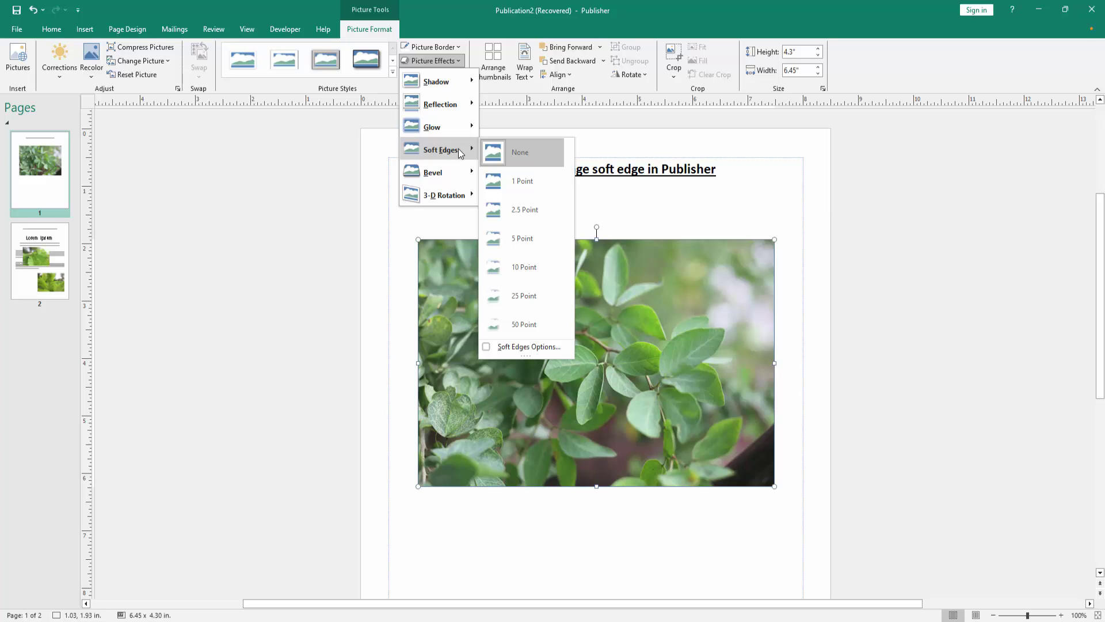
click(524, 266)
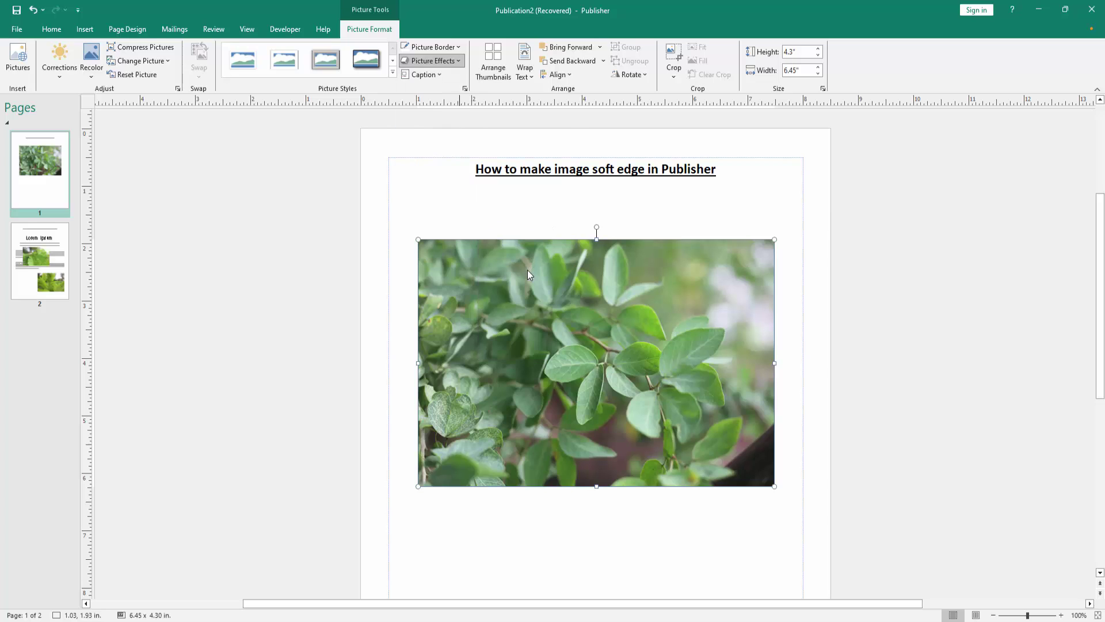
click(848, 299)
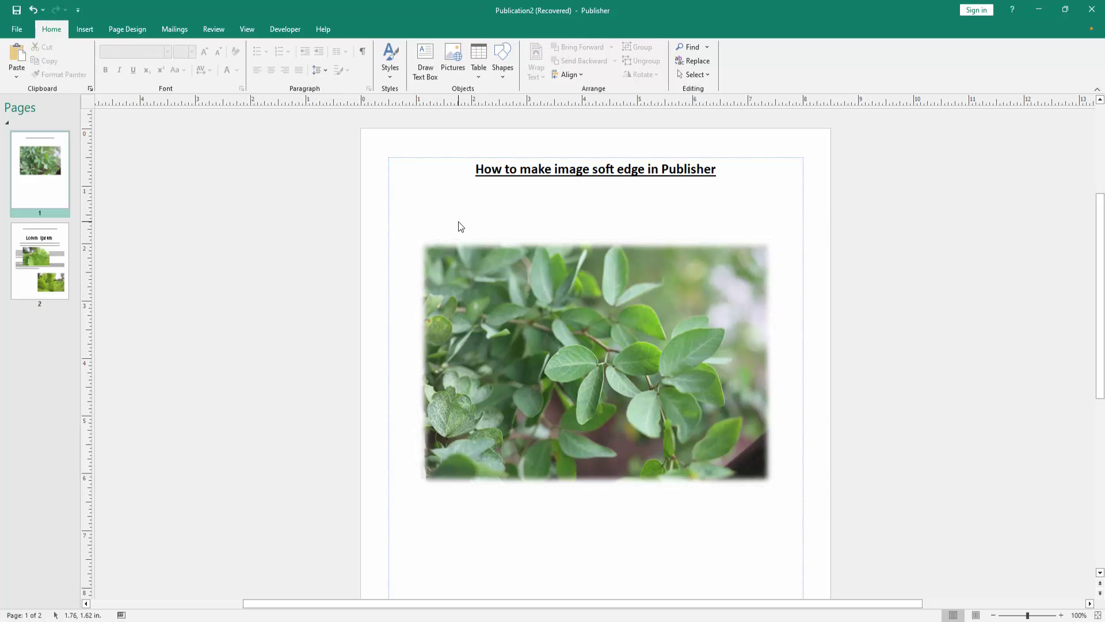
click(495, 276)
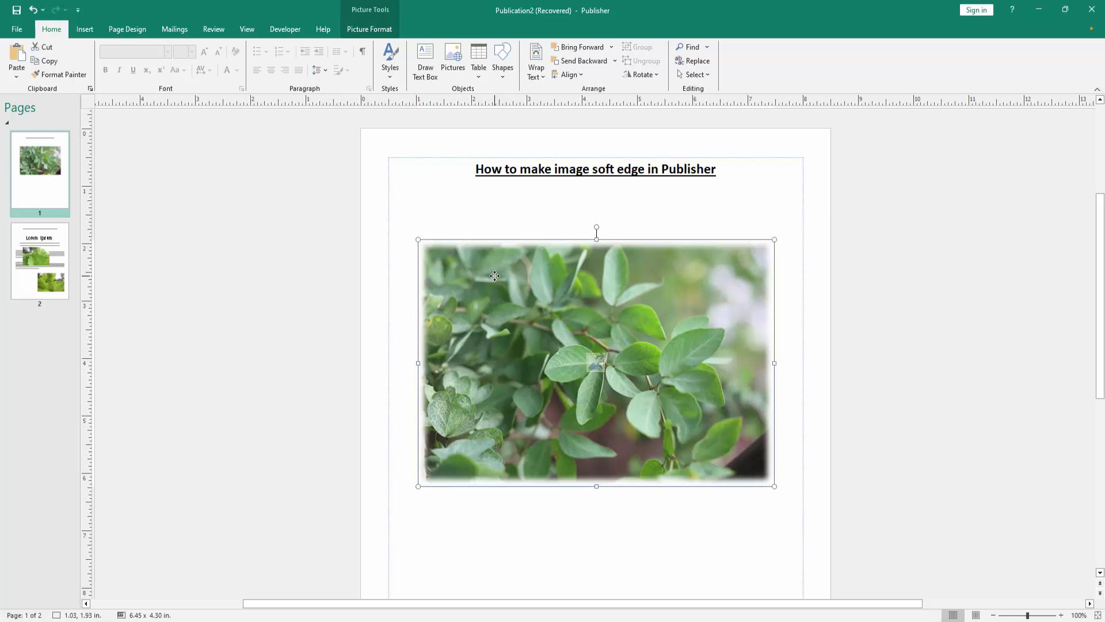
Step: Change the photo's soft edge to 50 Point and deselect it to view the fade
click(371, 30)
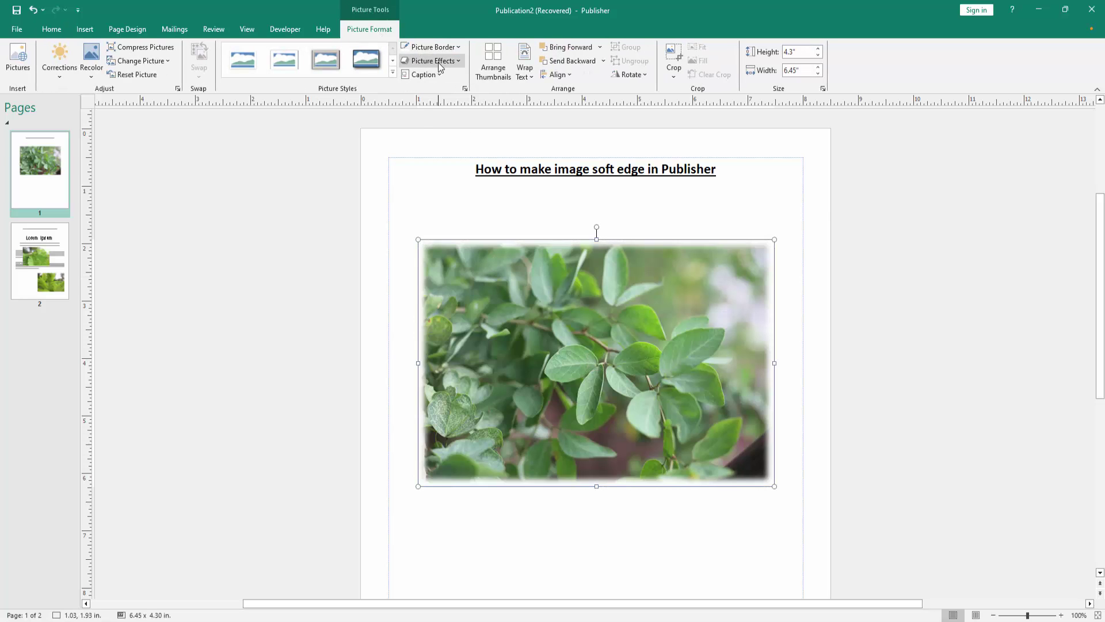
click(439, 63)
mouse_move(441, 150)
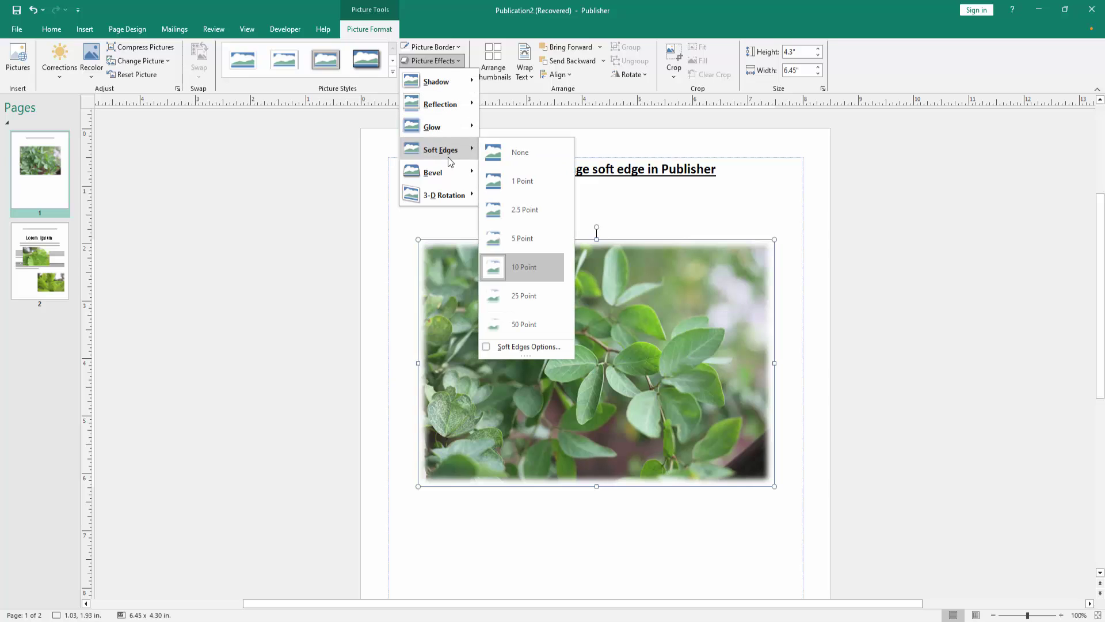
click(528, 324)
click(793, 260)
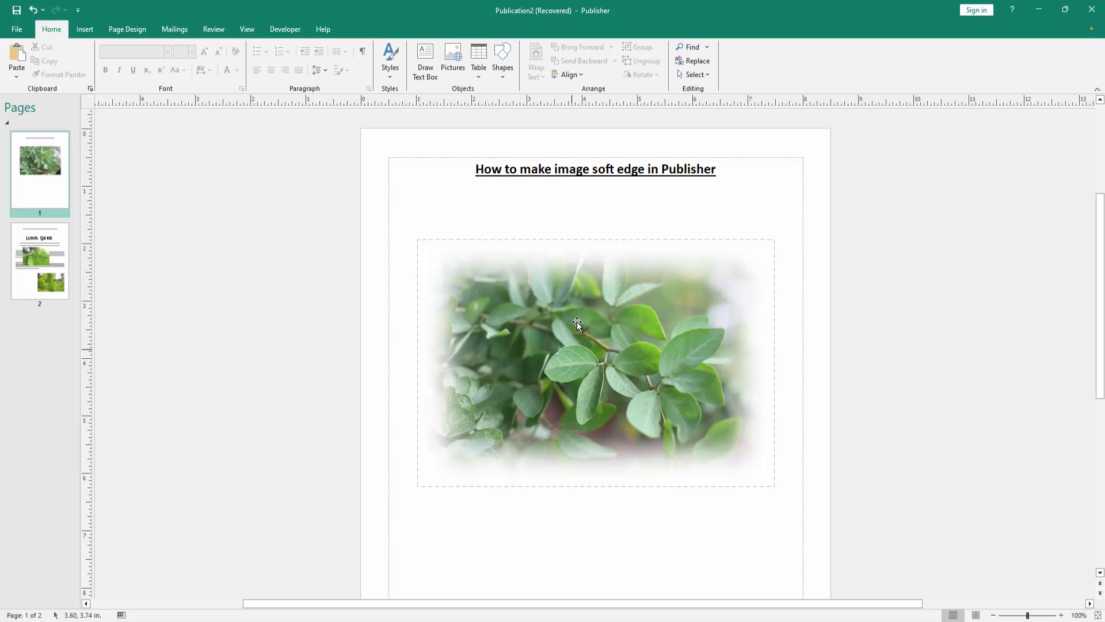